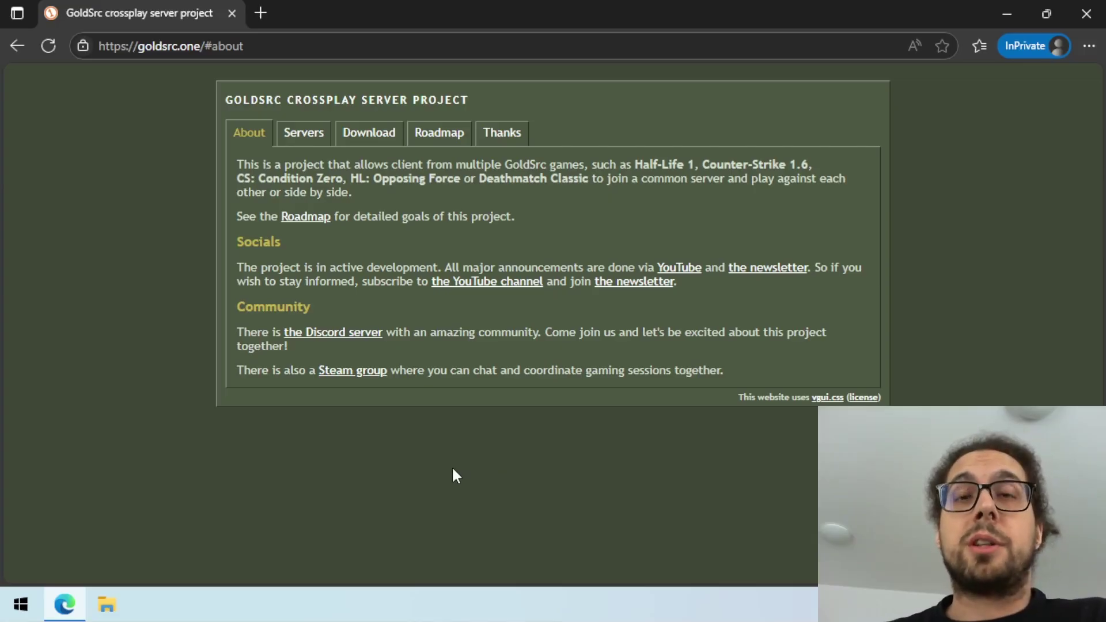
Open the Patreon post linked from the site's Download section and download GoldSrcOne-CrossPlay-Installer-v1.exe.
{"action": "left_click", "coordinate": [380, 139]}
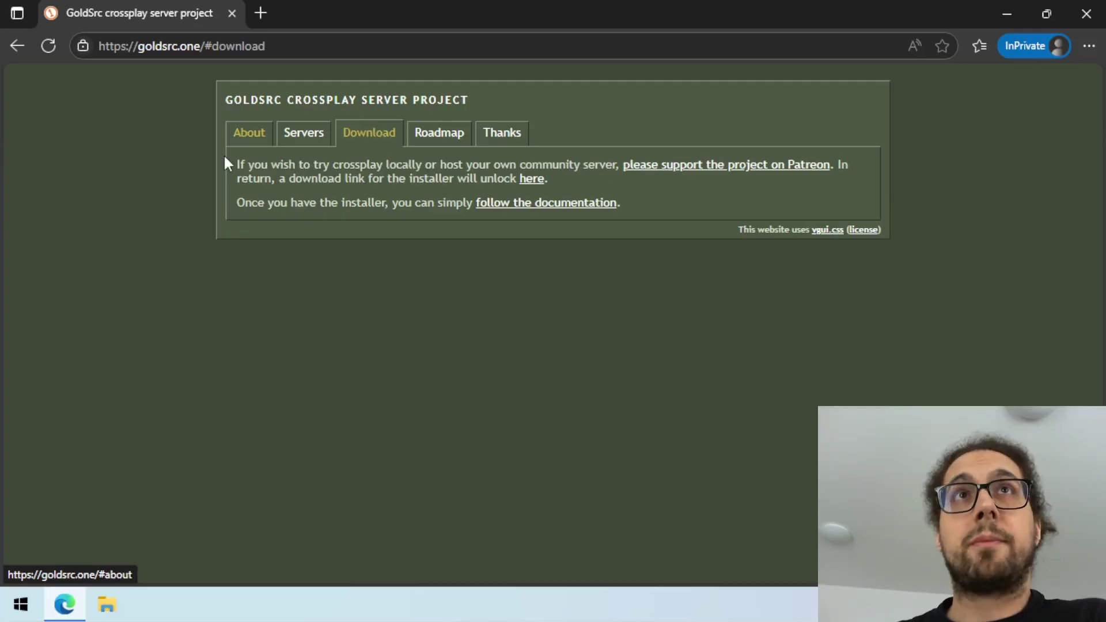
{"action": "middle_click", "coordinate": [535, 186]}
{"action": "left_click", "coordinate": [326, 9]}
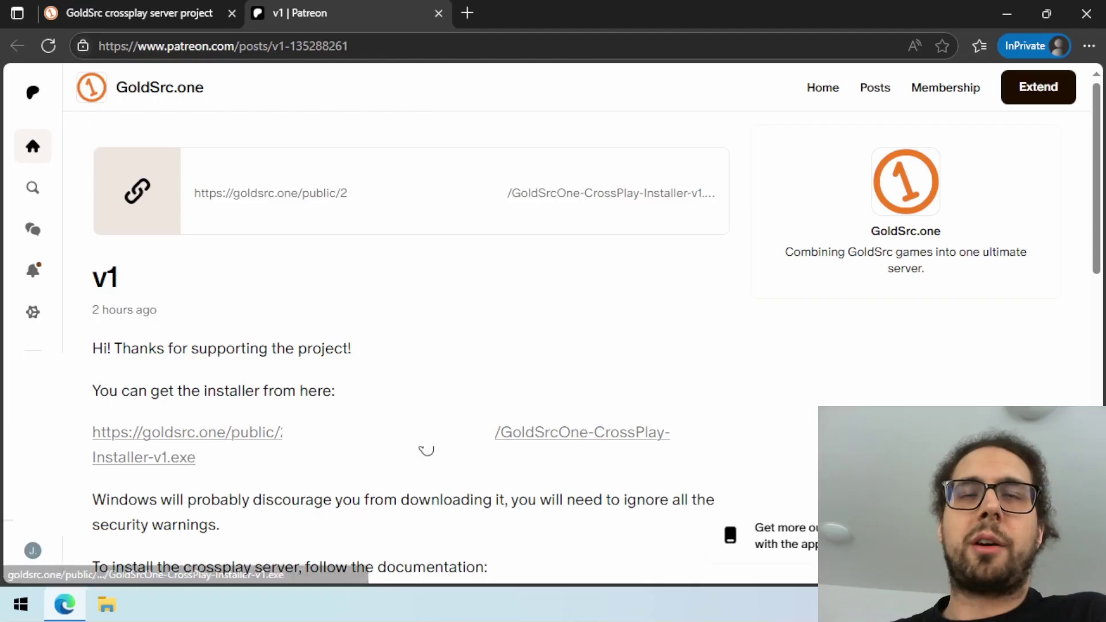
{"action": "left_click", "coordinate": [426, 451]}
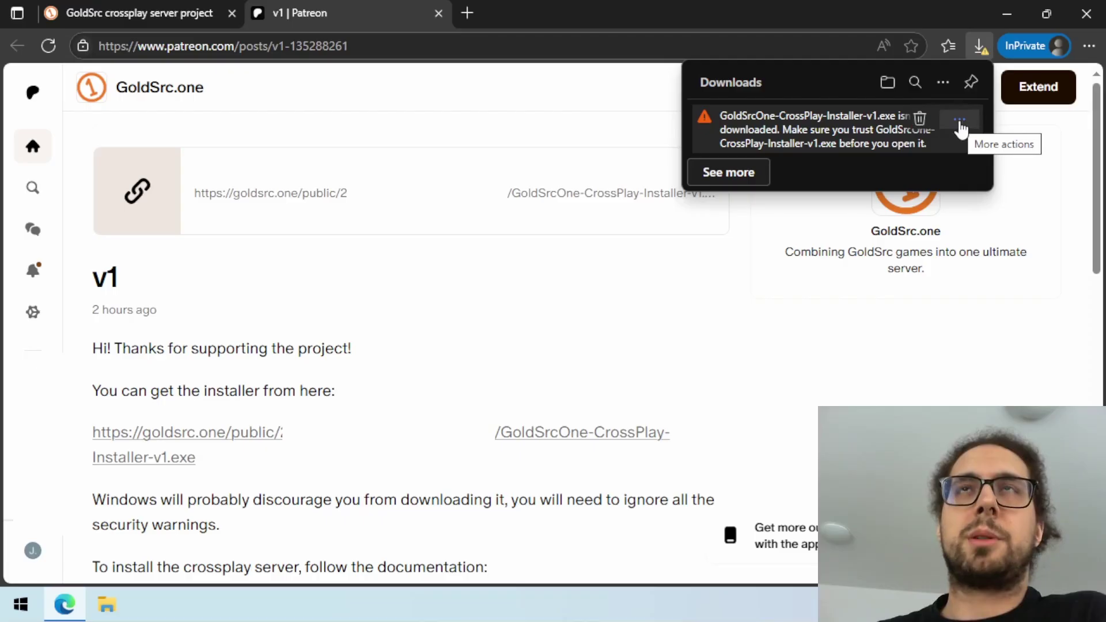
Keep the flagged GoldSrcOne-CrossPlay-Installer-v1.exe download despite the browser's trust warning.
{"action": "left_click", "coordinate": [960, 122]}
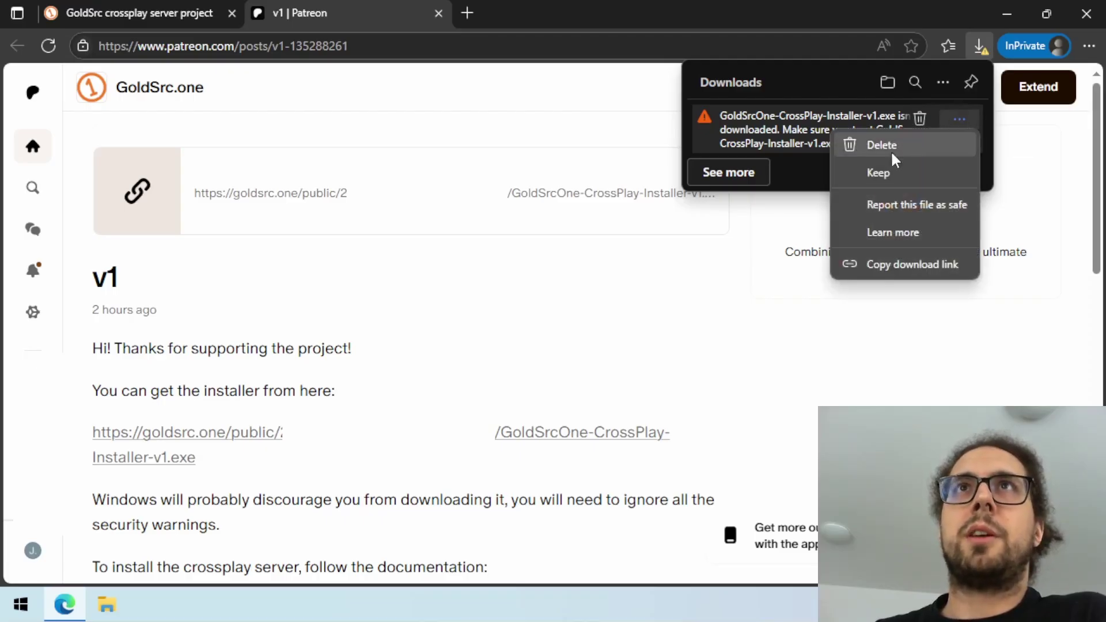
{"action": "left_click", "coordinate": [882, 174]}
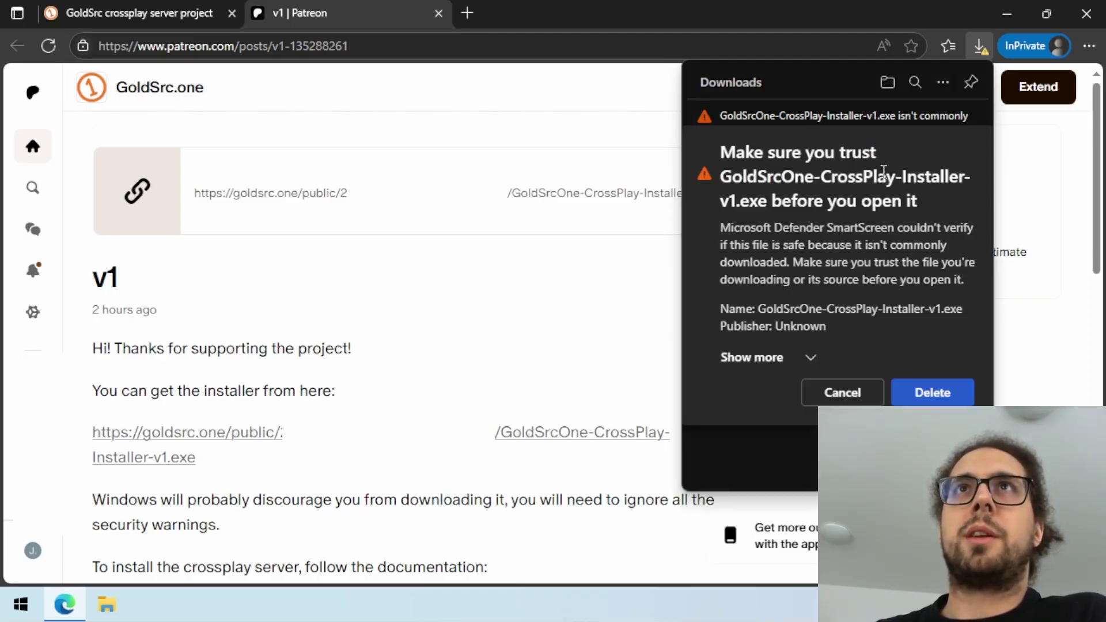
{"action": "left_click", "coordinate": [807, 358]}
{"action": "left_click", "coordinate": [761, 382]}
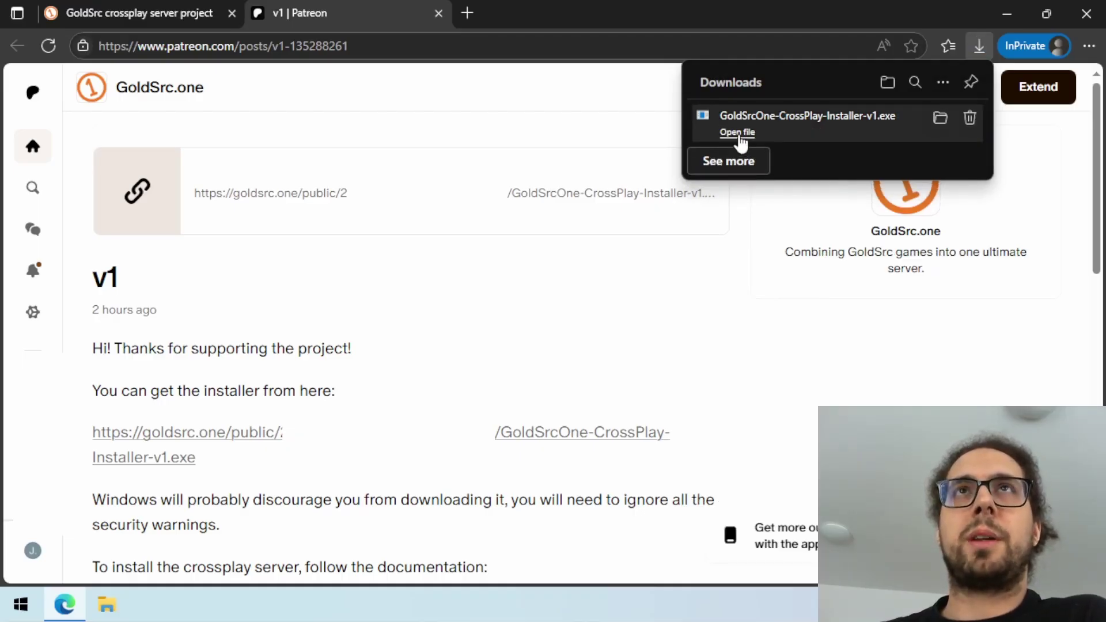
Open the downloaded installer and let it run anyway past the SmartScreen block.
{"action": "left_click", "coordinate": [740, 133]}
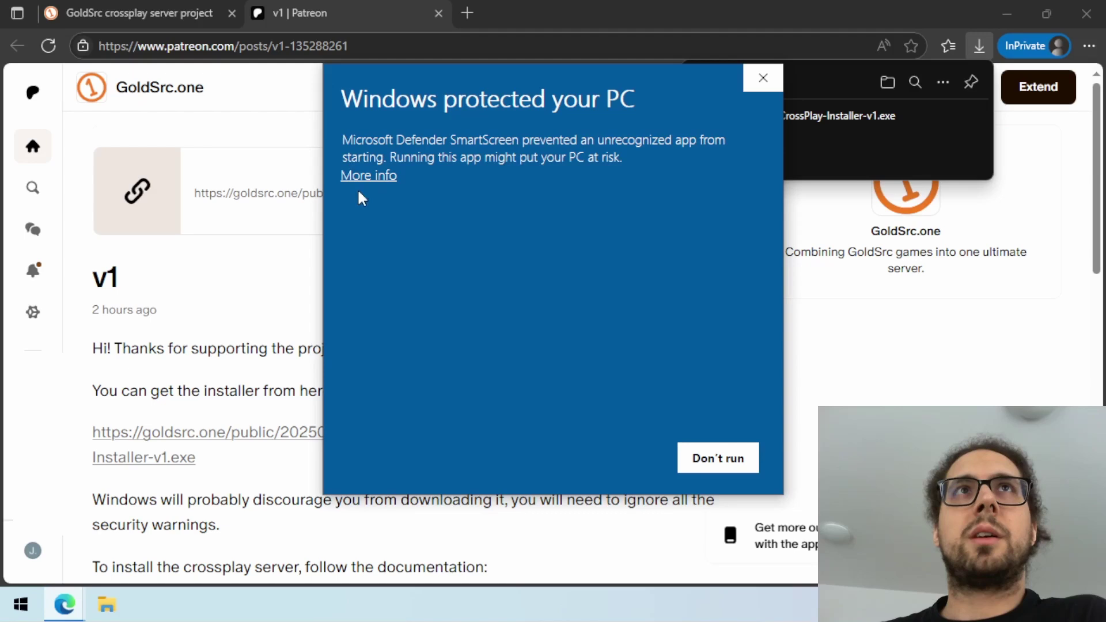
{"action": "left_click", "coordinate": [369, 175]}
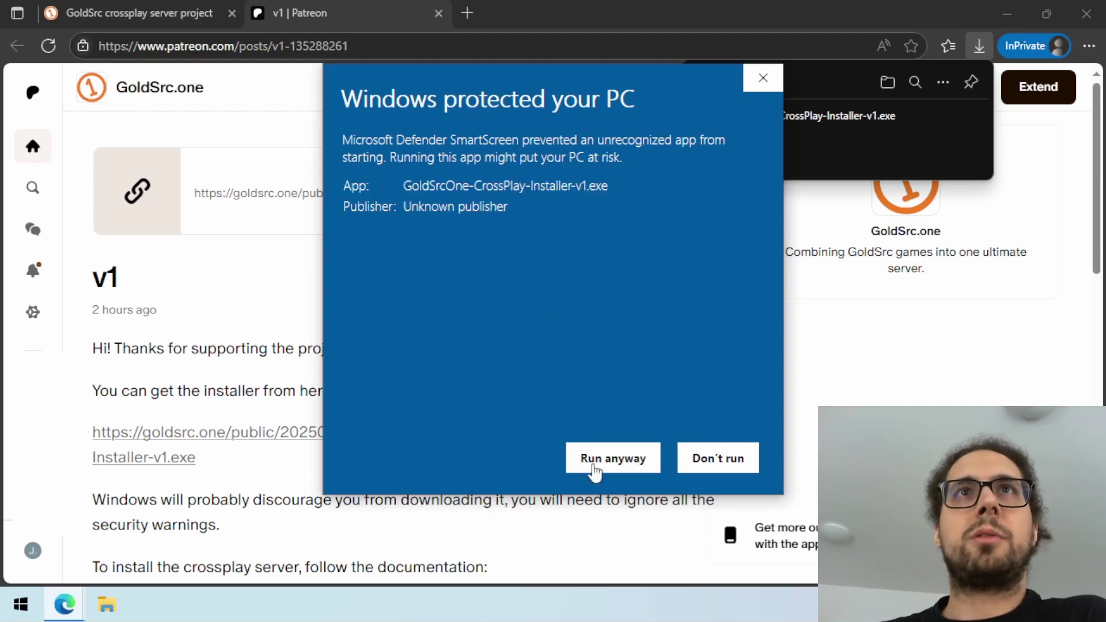
{"action": "left_click", "coordinate": [612, 467]}
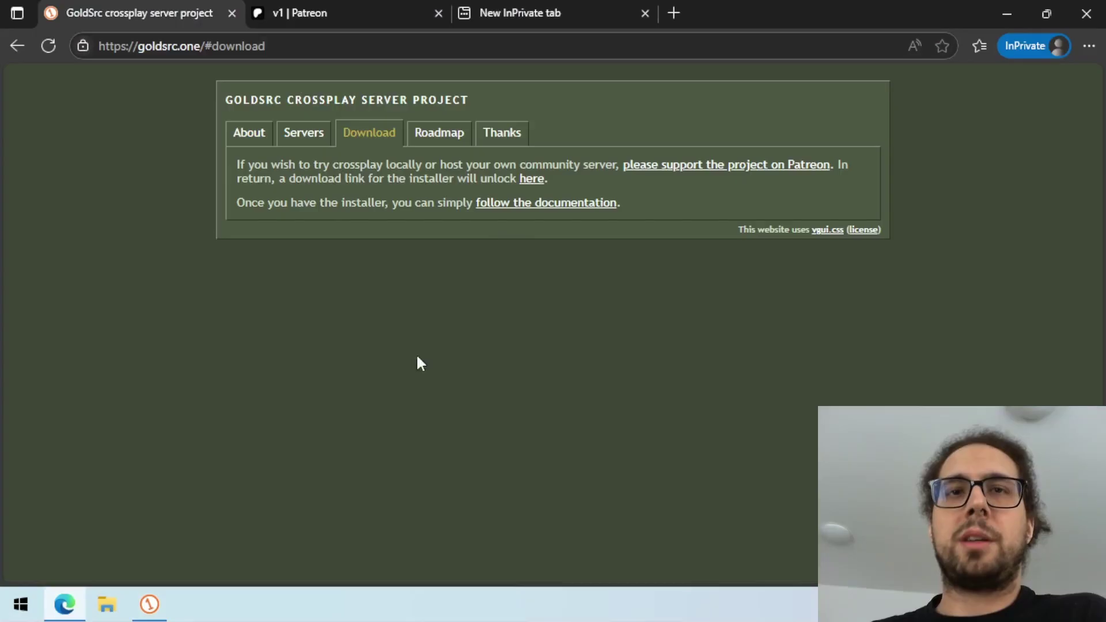
Open the project's documentation from the Download section and read through its Installing page.
{"action": "middle_click", "coordinate": [569, 207]}
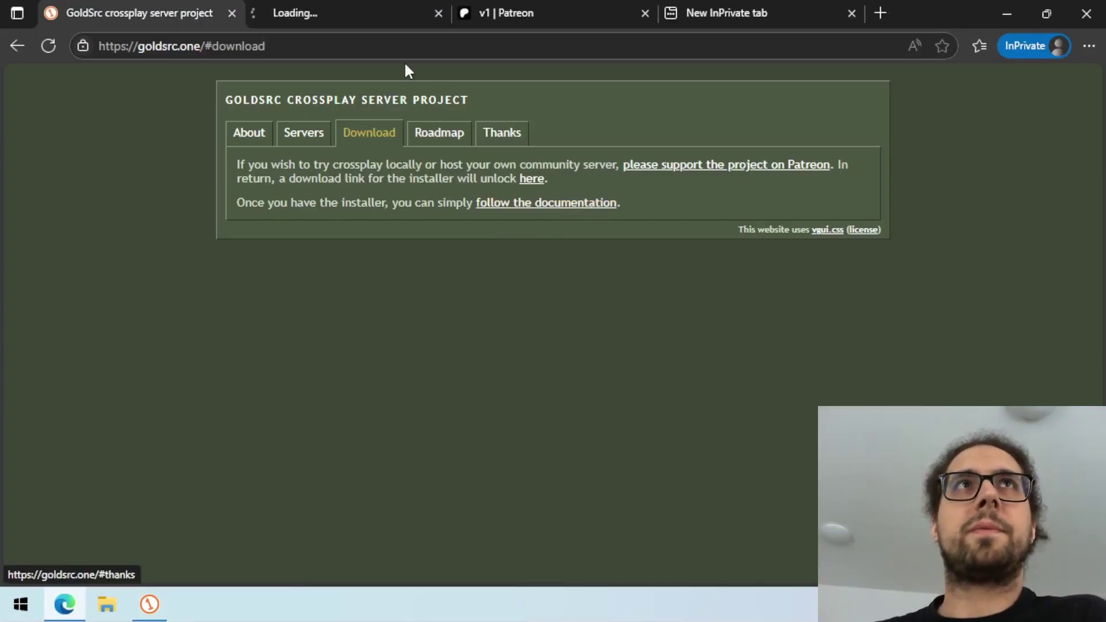
{"action": "left_click", "coordinate": [345, 17]}
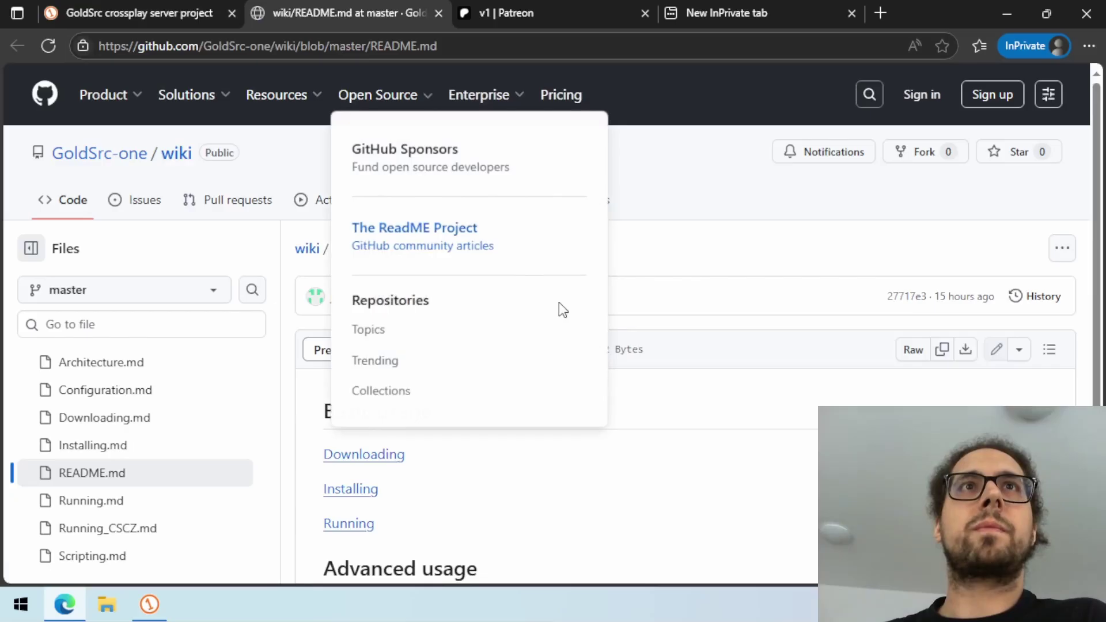
{"action": "scroll", "coordinate": [701, 437], "scroll_direction": "down", "scroll_amount": 3}
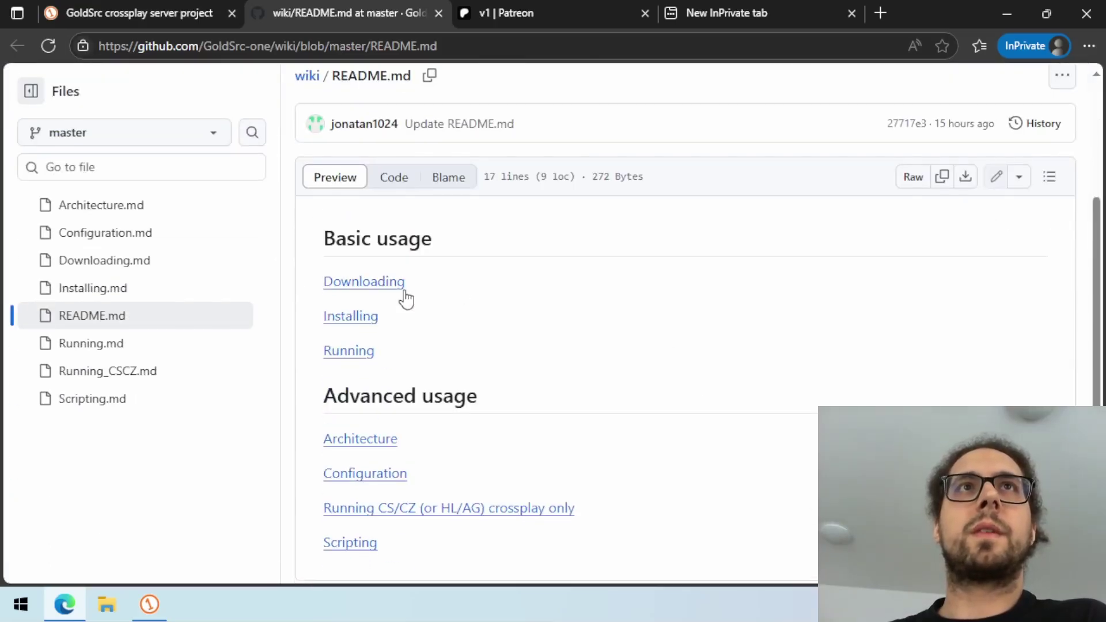
{"action": "left_click", "coordinate": [359, 317]}
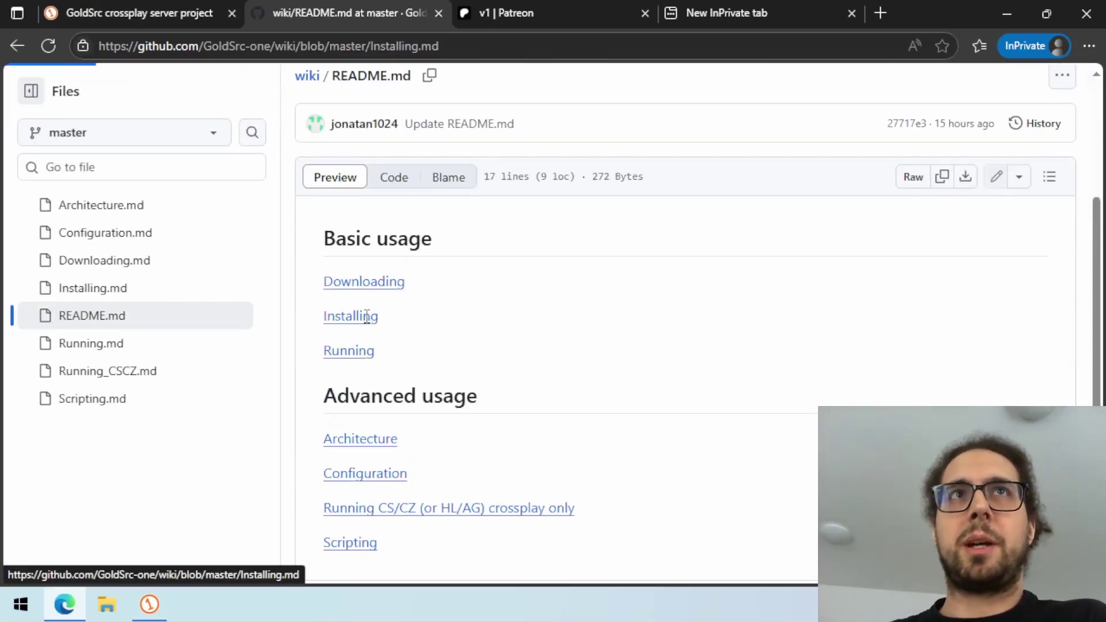
{"action": "scroll", "coordinate": [804, 324], "scroll_direction": "down", "scroll_amount": 4}
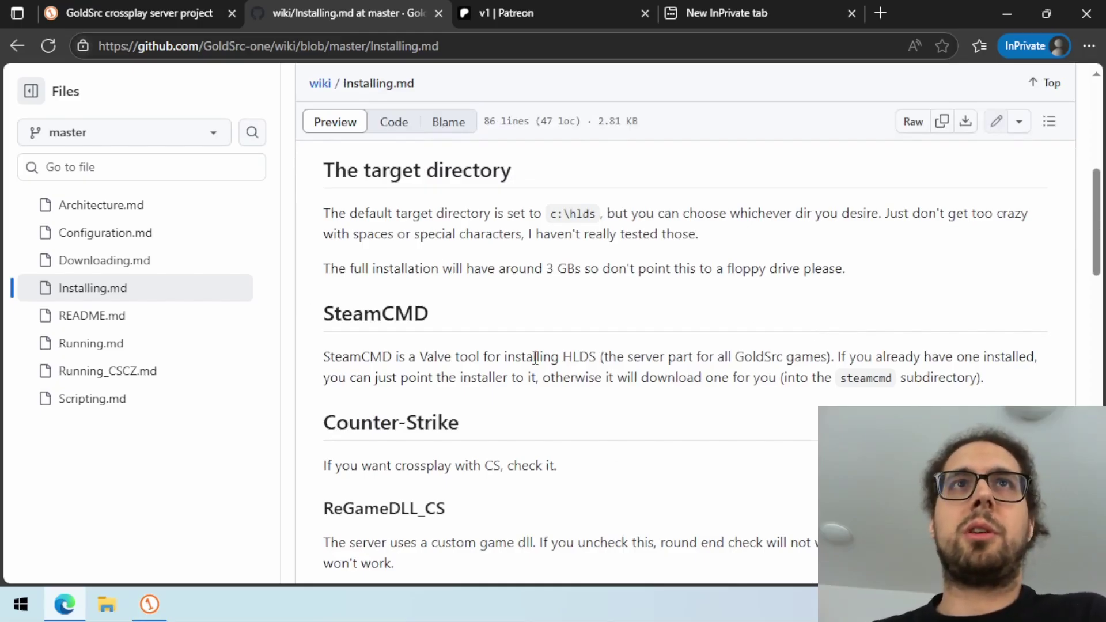
{"action": "scroll", "coordinate": [531, 363], "scroll_direction": "down", "scroll_amount": 5}
Switch to the CrossPlay server installer and install all selected components into C:\hlds.
{"action": "left_click", "coordinate": [150, 605]}
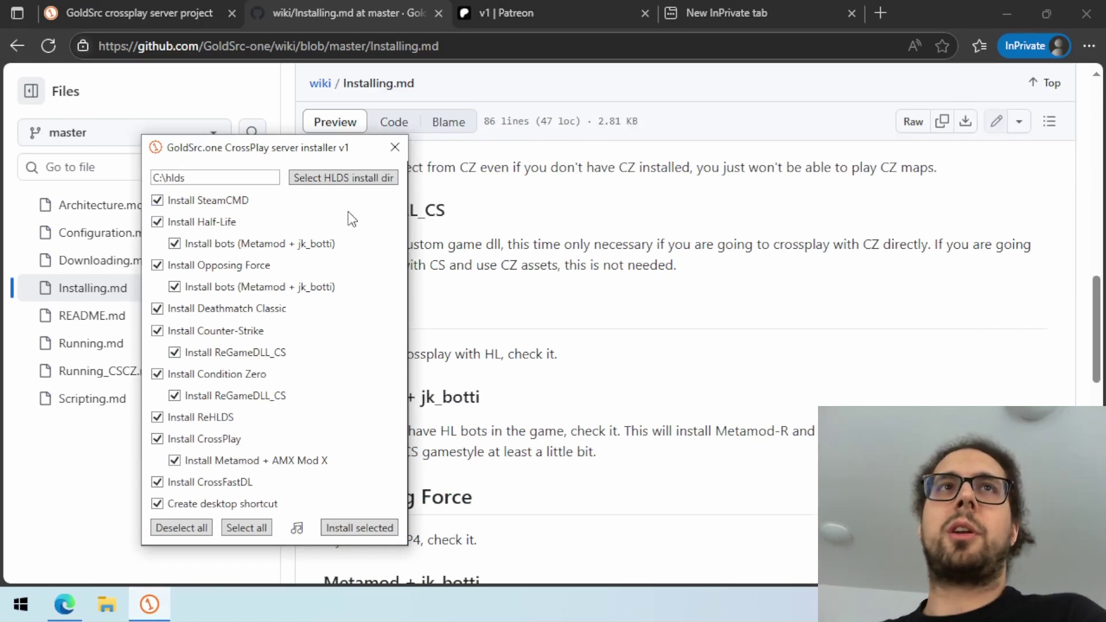
{"action": "left_click", "coordinate": [382, 530]}
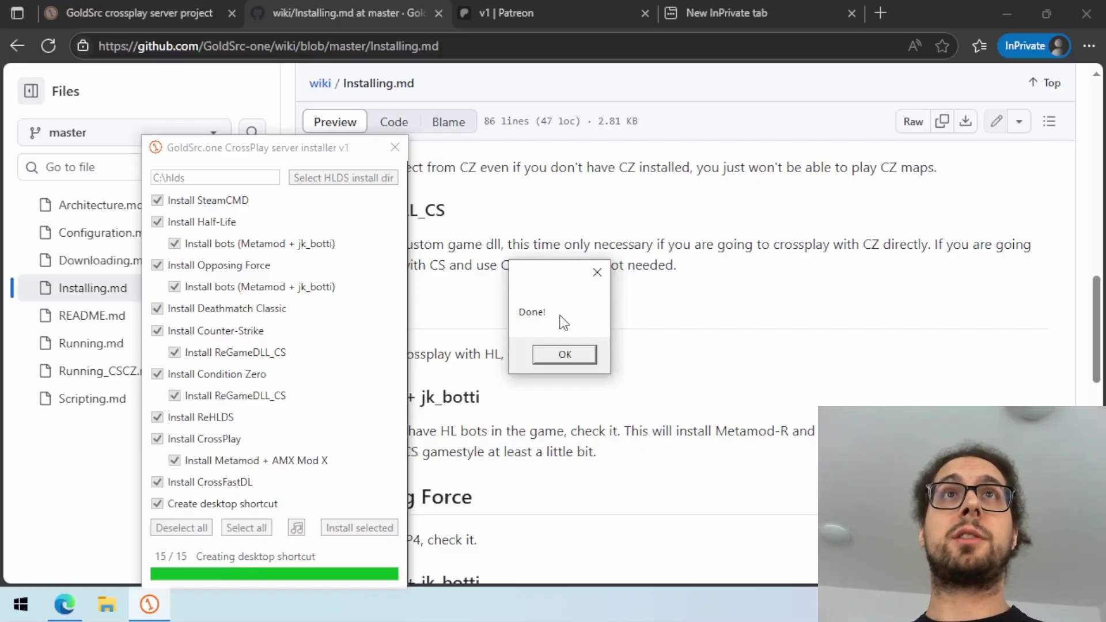
{"action": "left_click", "coordinate": [560, 354]}
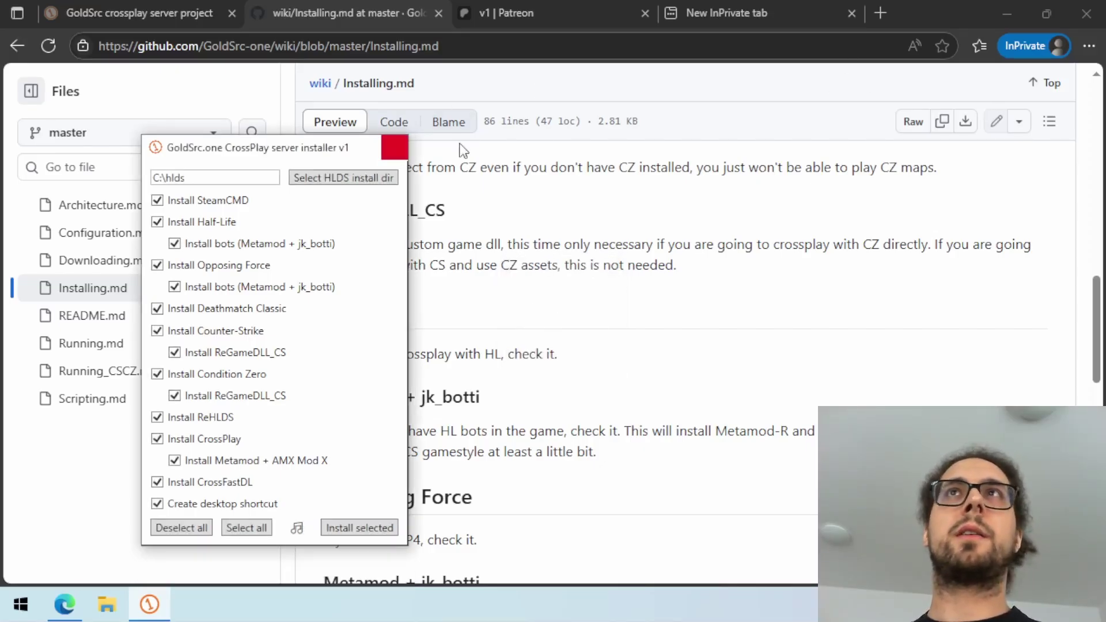
Close the installer and start the GoldSrc.one CrossPlay launcher from its desktop shortcut.
{"action": "left_click", "coordinate": [395, 146]}
{"action": "left_click", "coordinate": [1007, 13]}
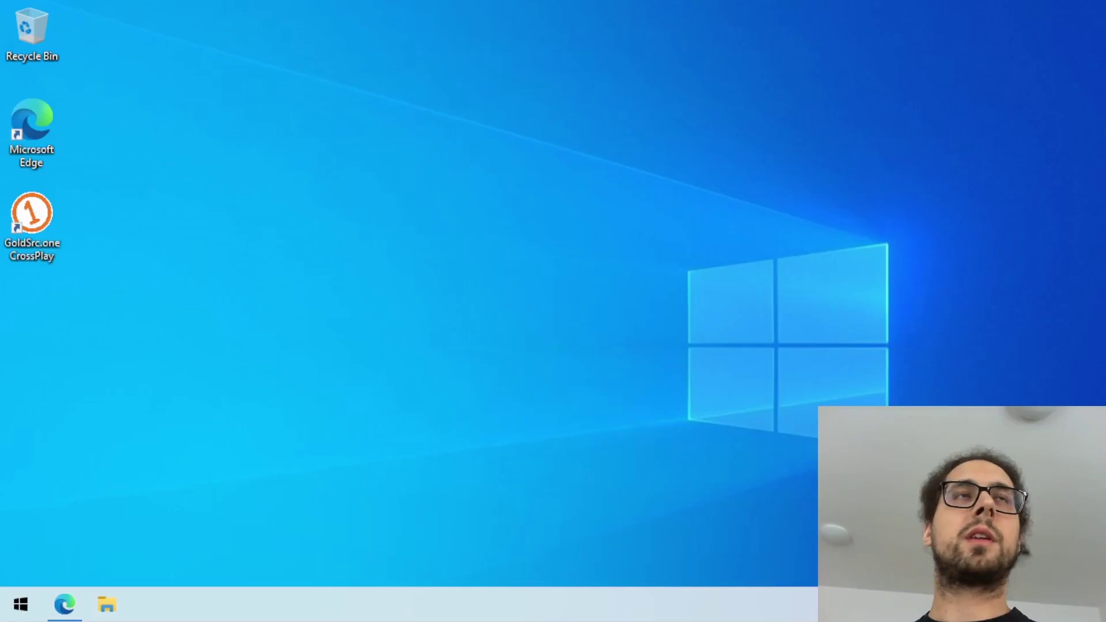
{"action": "double_click", "coordinate": [43, 250]}
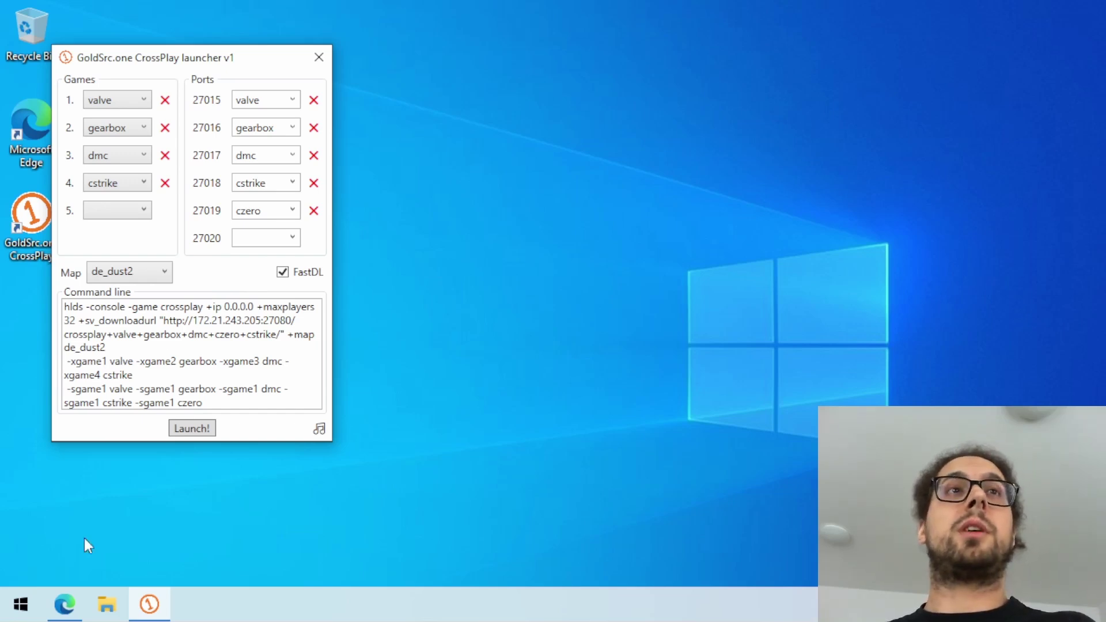
Return to the browser documentation and read the Running page down to the First run section.
{"action": "left_click", "coordinate": [64, 604]}
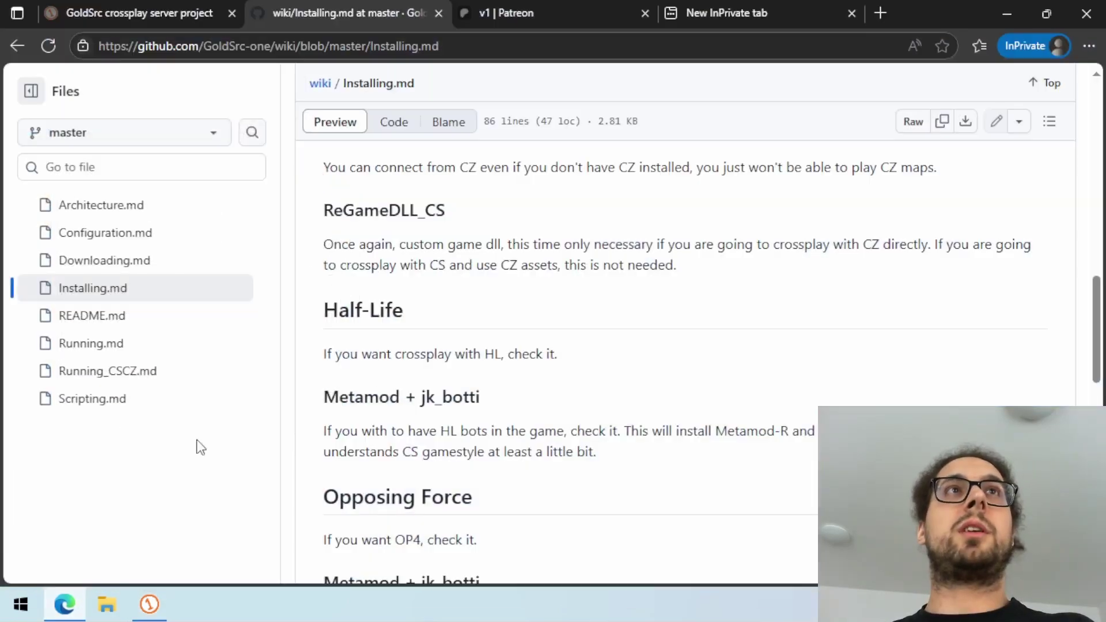
{"action": "left_click", "coordinate": [122, 346]}
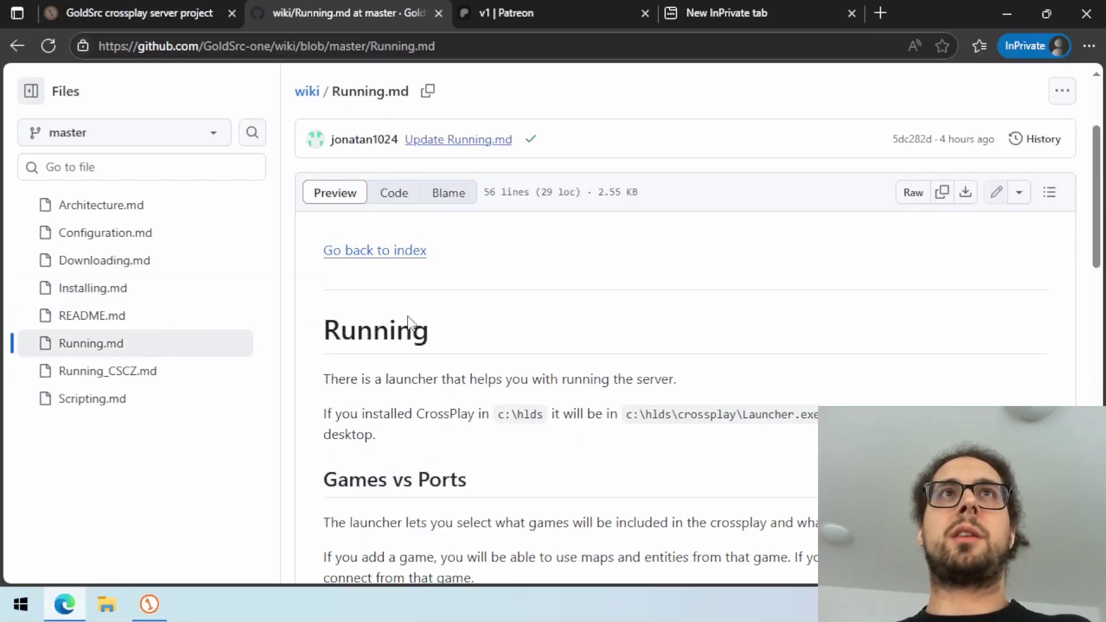
{"action": "scroll", "coordinate": [557, 331], "scroll_direction": "down", "scroll_amount": 2}
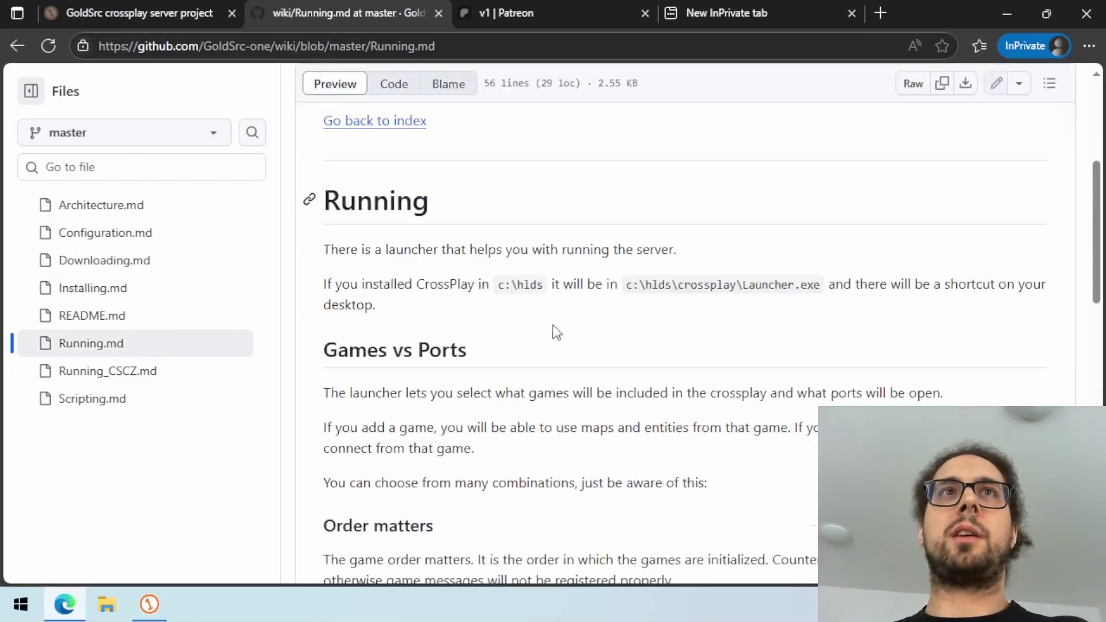
{"action": "scroll", "coordinate": [556, 332], "scroll_direction": "down", "scroll_amount": 8}
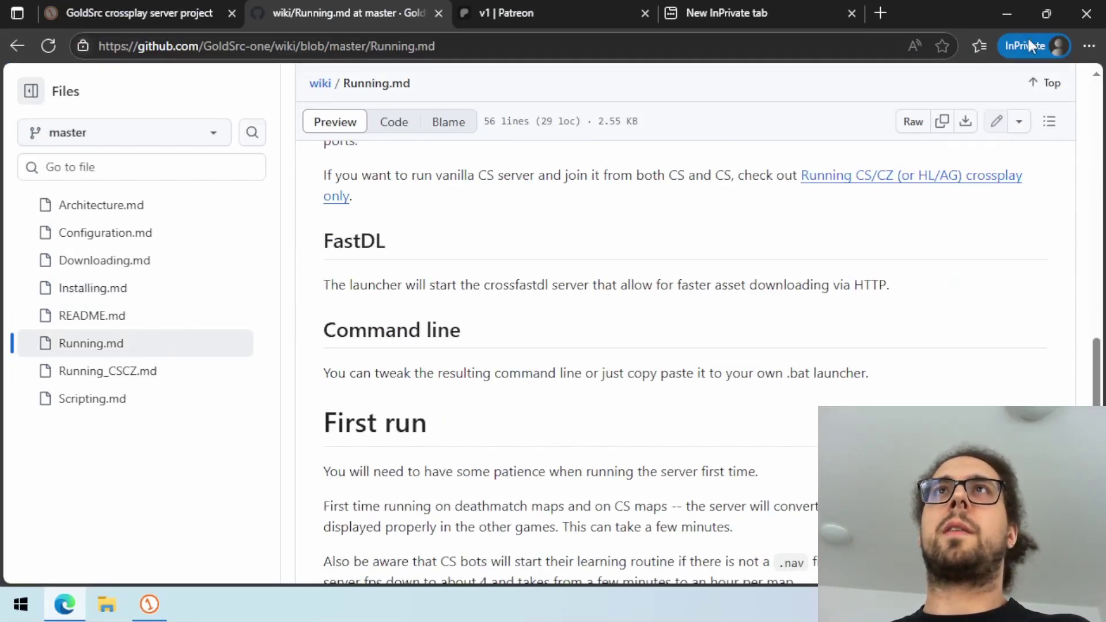
Go back to the CrossPlay launcher and launch the server on map de_dust2 with FastDL enabled.
{"action": "left_click", "coordinate": [1017, 12]}
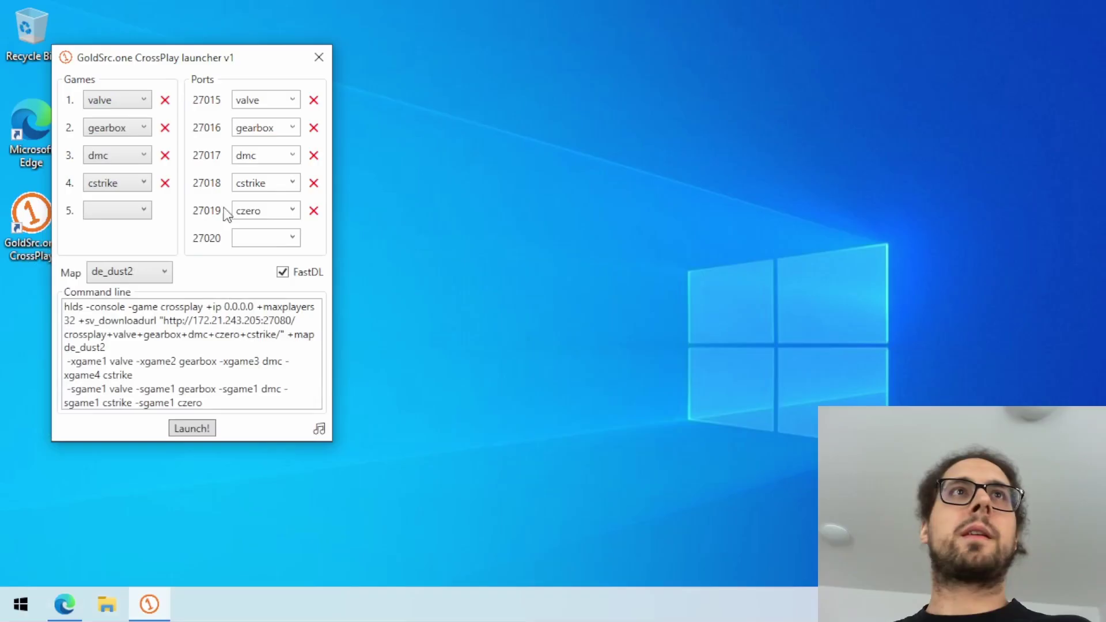
{"action": "left_click", "coordinate": [193, 429]}
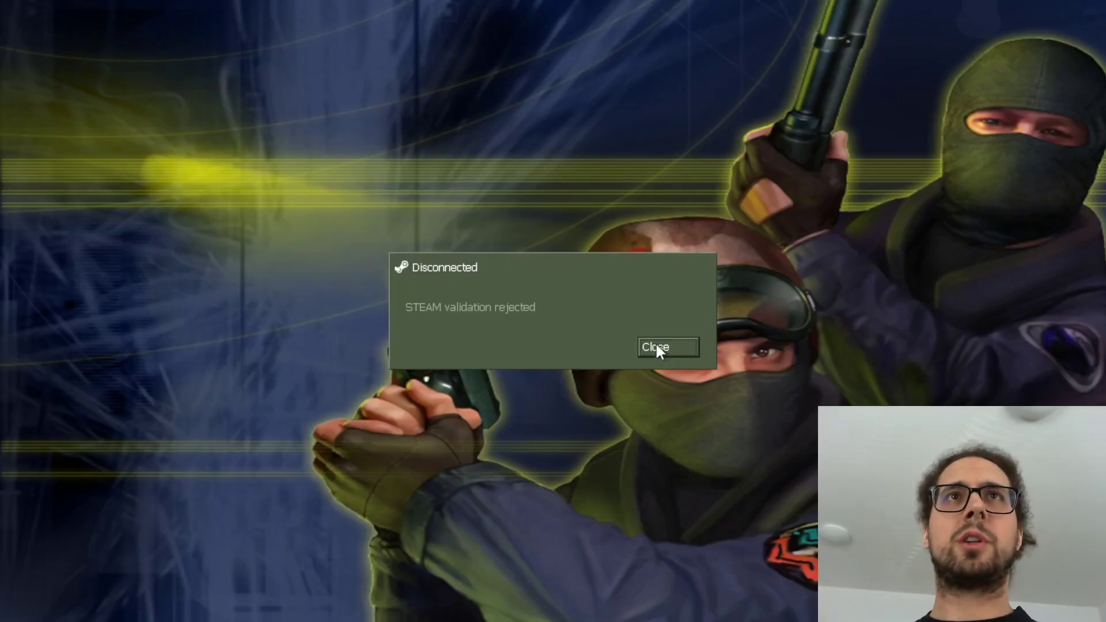
Dismiss the Counter-Strike disconnection notice and connect to the server at 172.21.243.205:27018 through the console.
{"action": "left_click", "coordinate": [656, 347]}
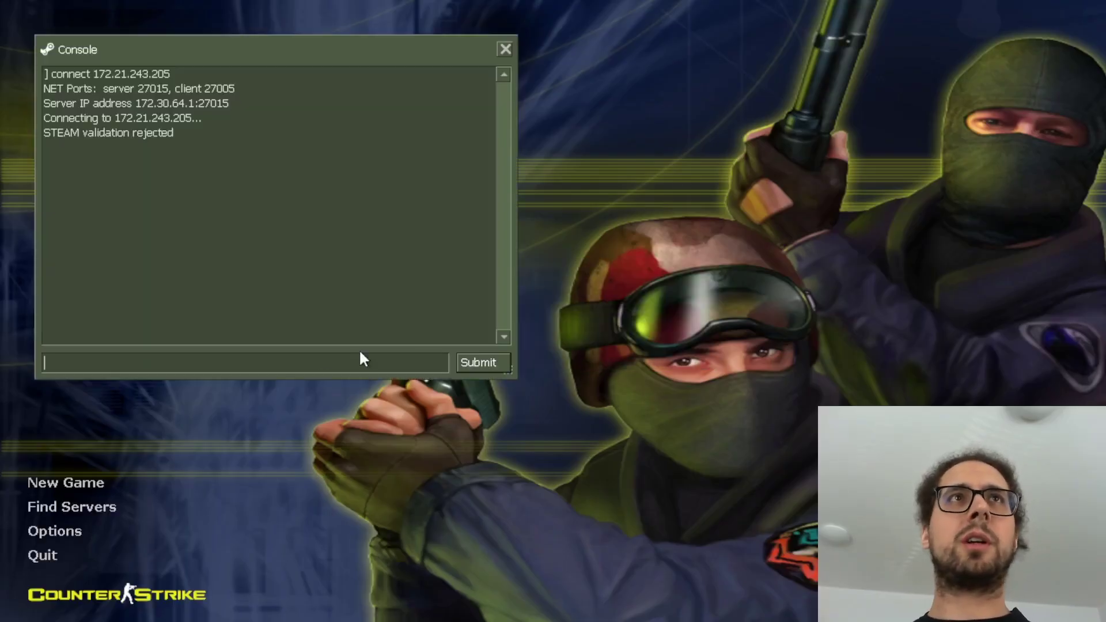
{"action": "key", "text": "Up"}
{"action": "type", "text": ":"}
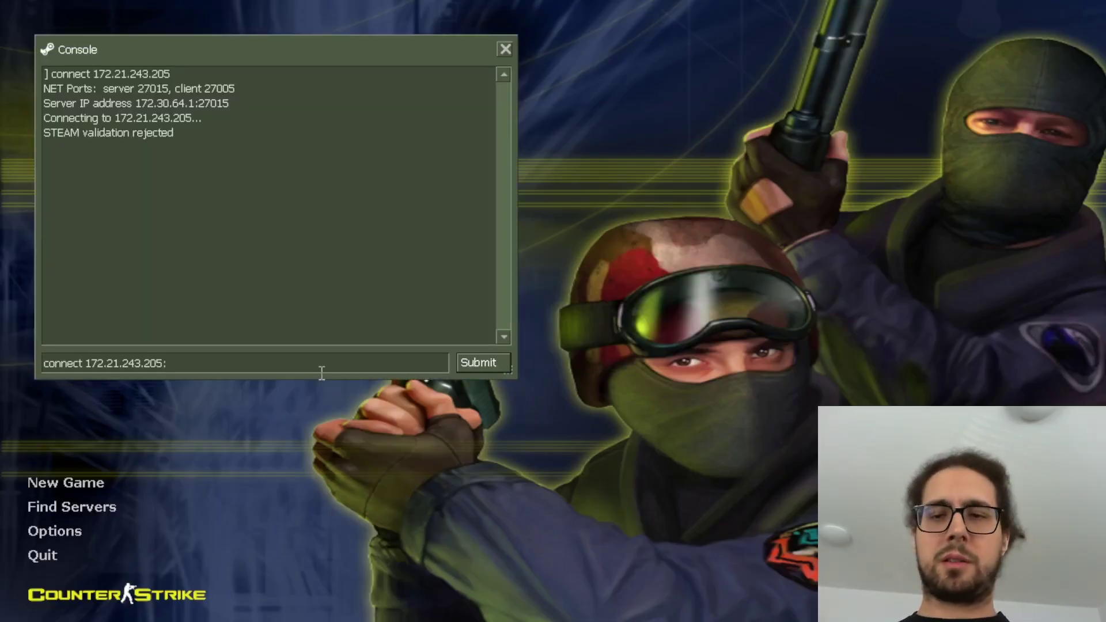
{"action": "type", "text": "2701"}
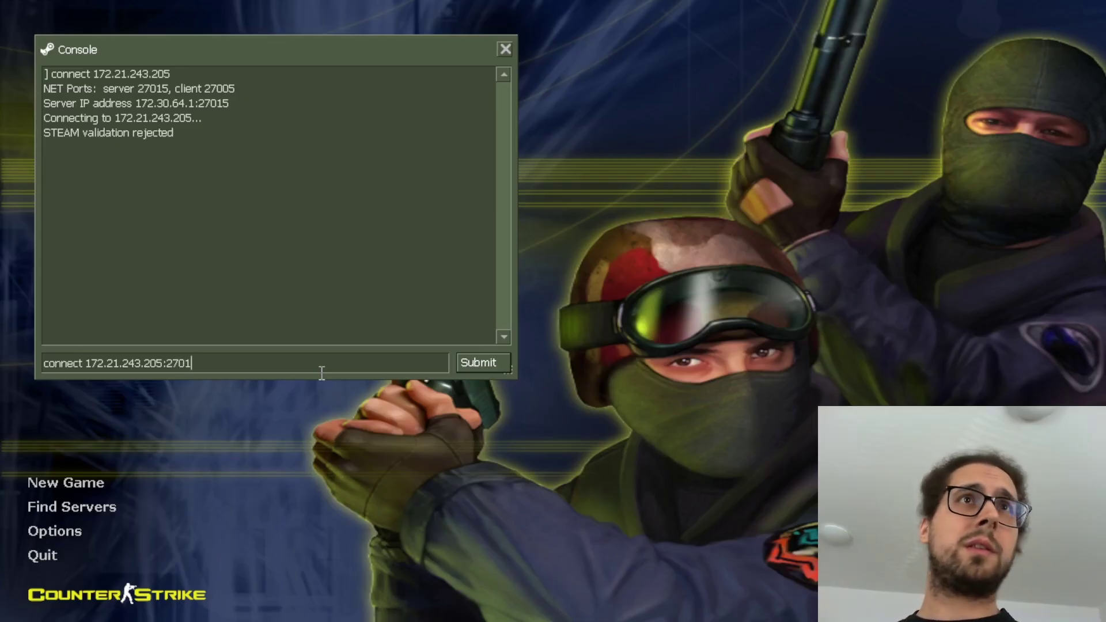
{"action": "type", "text": "8"}
{"action": "key", "text": "Return"}
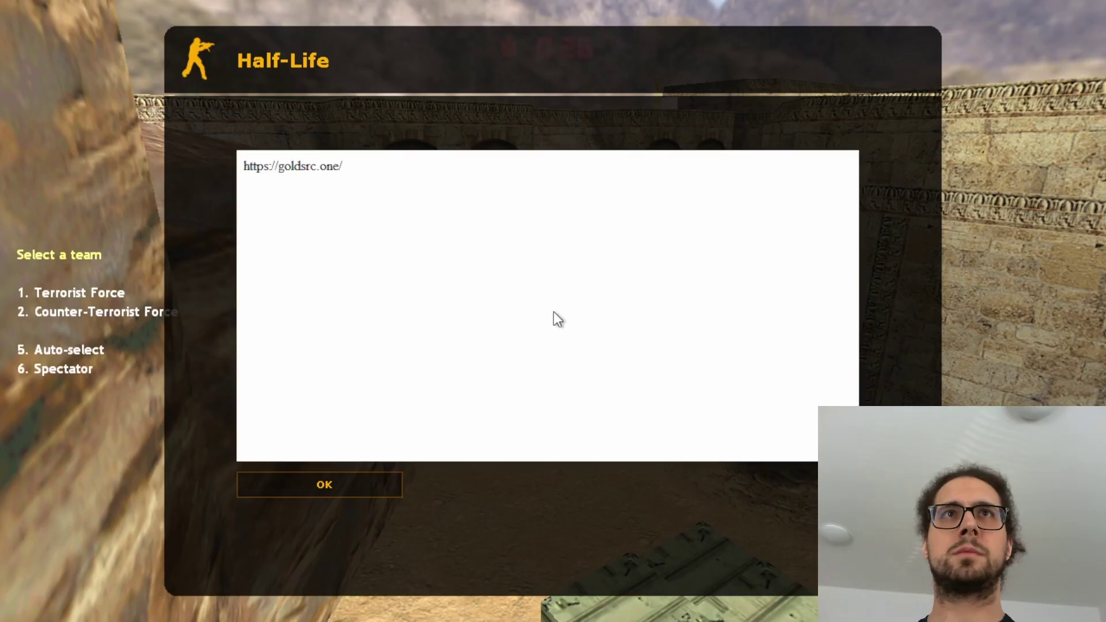
Accept the server's welcome message and join the Counter-Terrorist Force with the Seal Team 6 appearance.
{"action": "left_click", "coordinate": [345, 486]}
{"action": "key", "text": "2"}
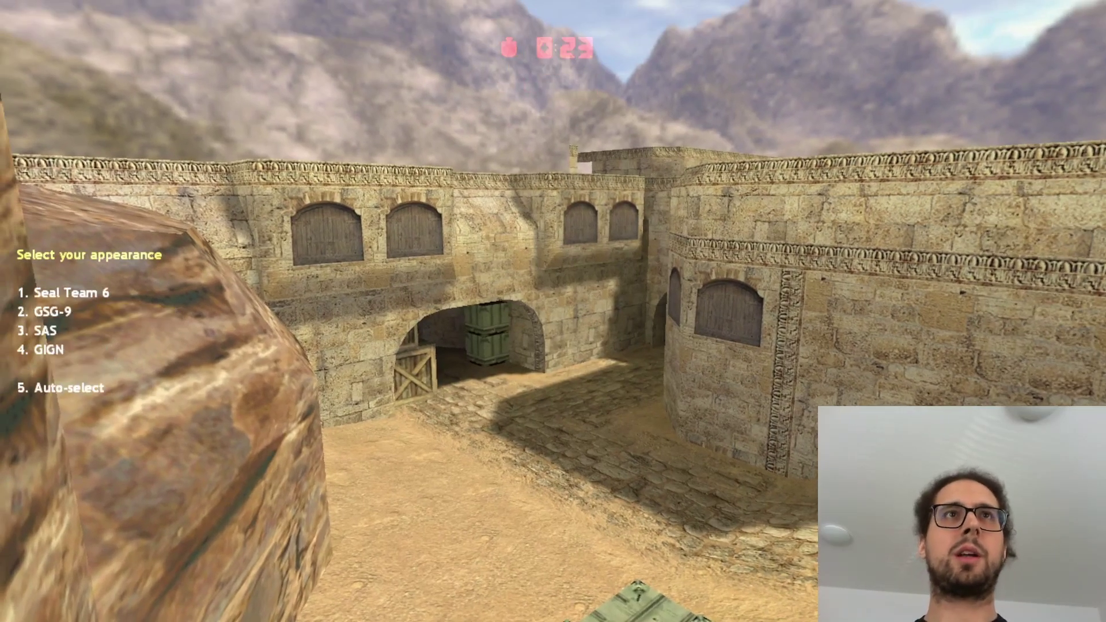
{"action": "key", "text": "1"}
{"action": "key", "text": "e"}
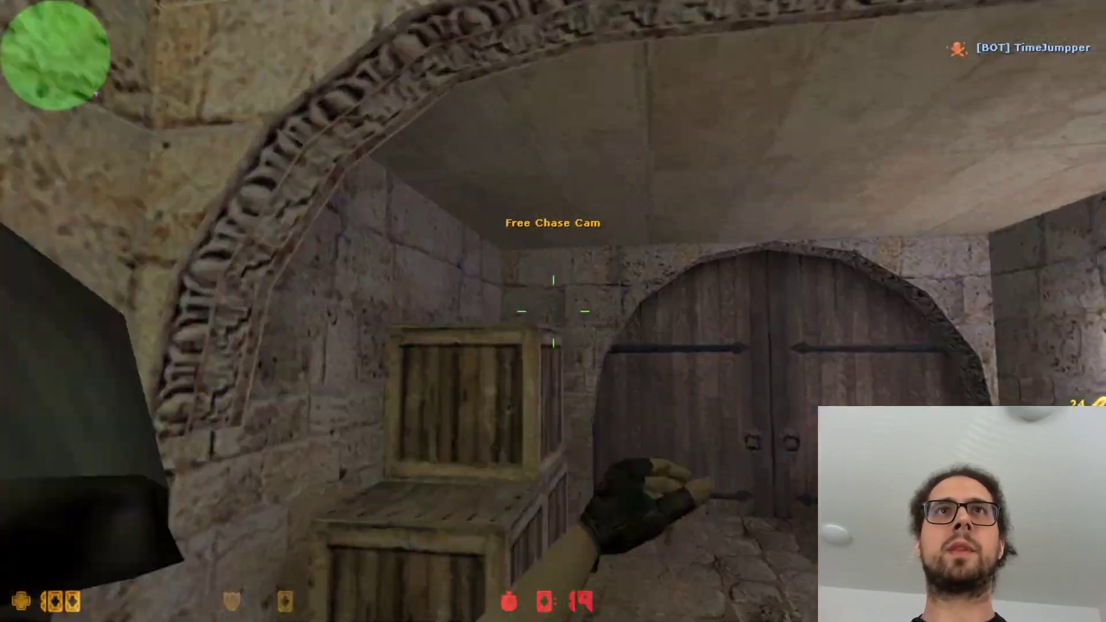
Walk through the map to try out the server, and disconnect from the game.
{"action": "key", "text": "w"}
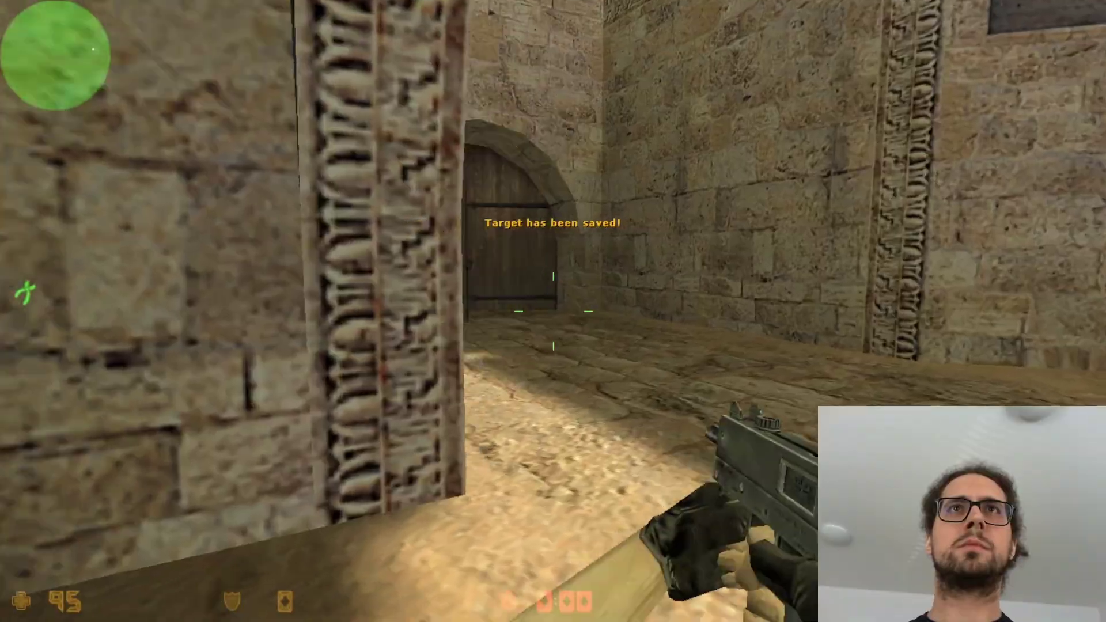
{"action": "key", "text": "w"}
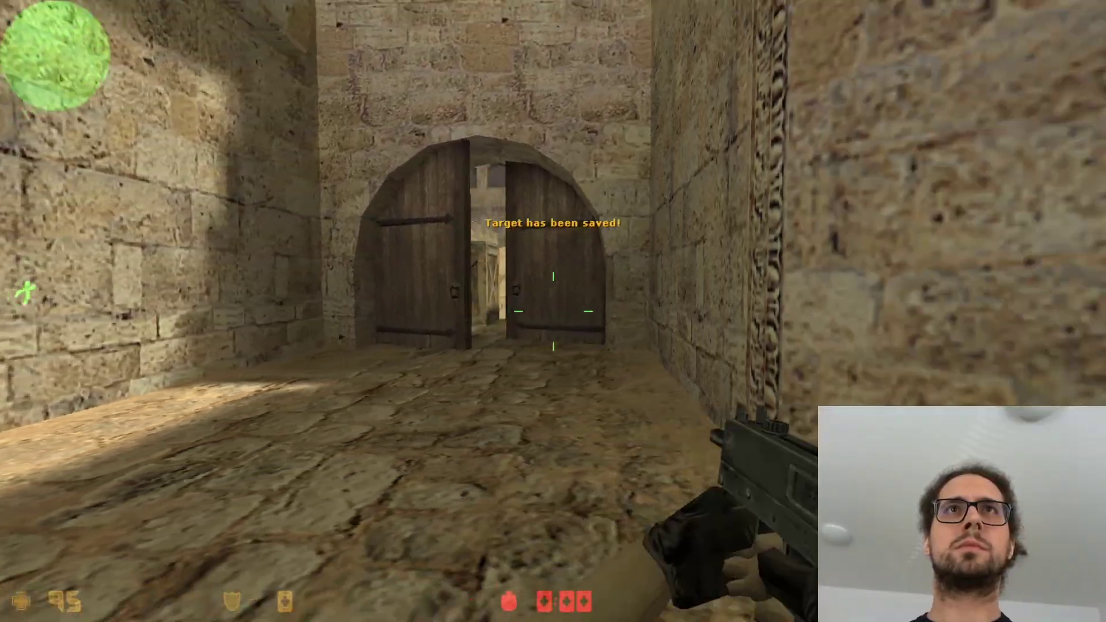
{"action": "key", "text": "w"}
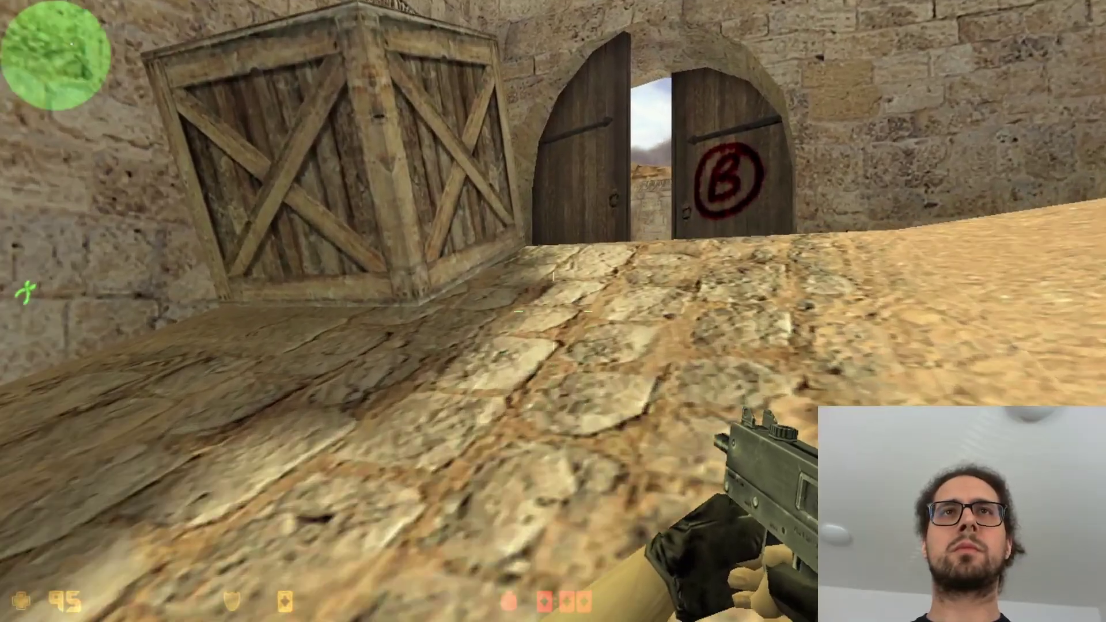
{"action": "key", "text": "Escape"}
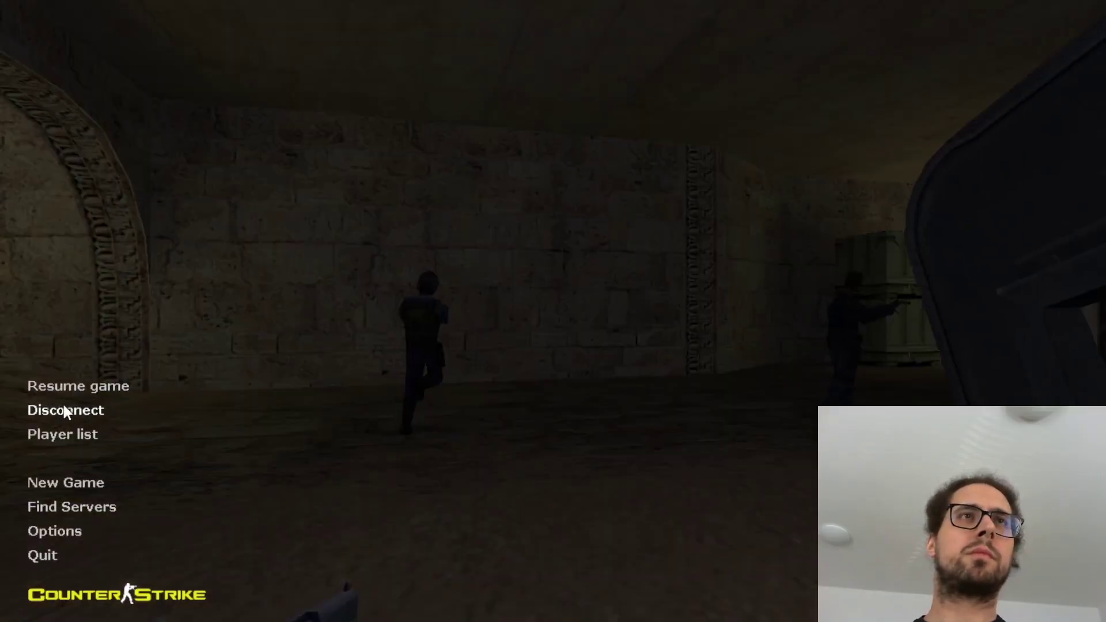
{"action": "left_click", "coordinate": [63, 413]}
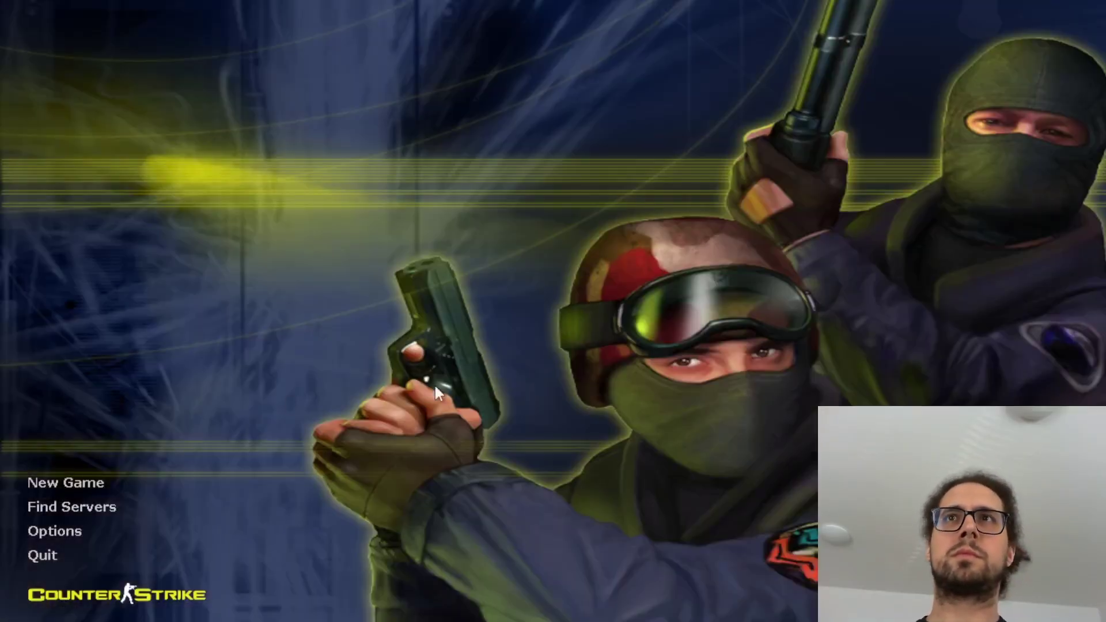